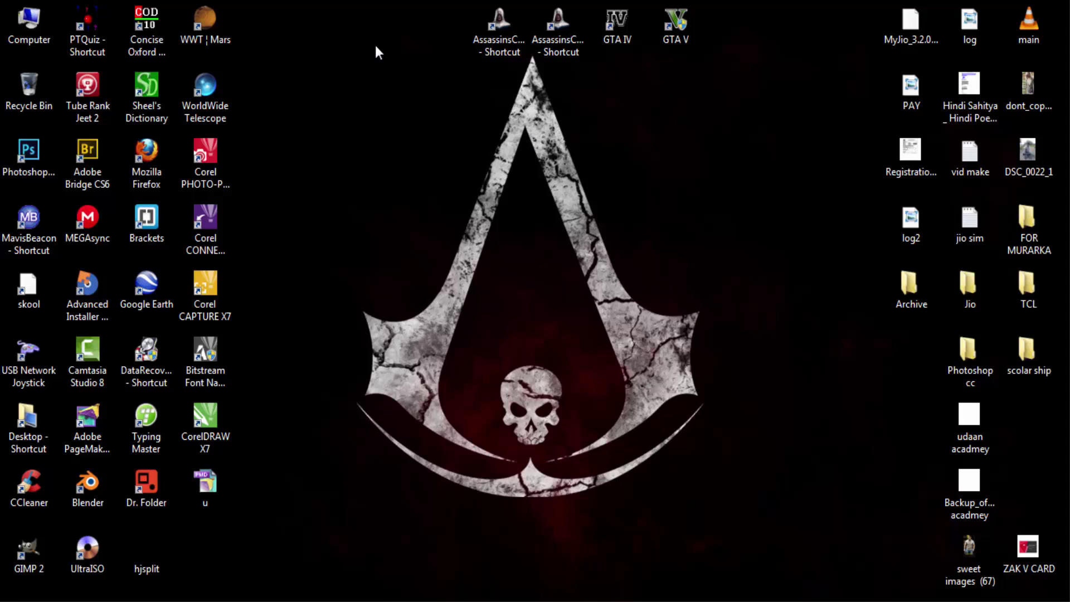
# Step: Open the TIPS&TRICKS (H:) removable drive from Computer in a maximized window
pyautogui.doubleClick(28, 22)
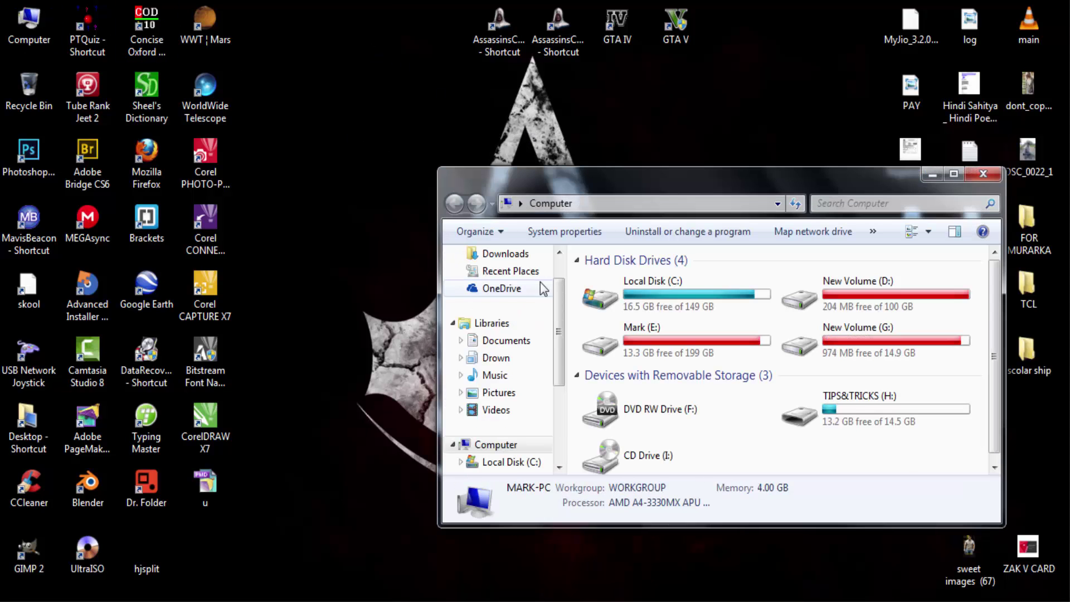
pyautogui.moveTo(556, 173); pyautogui.dragTo(556, 178)
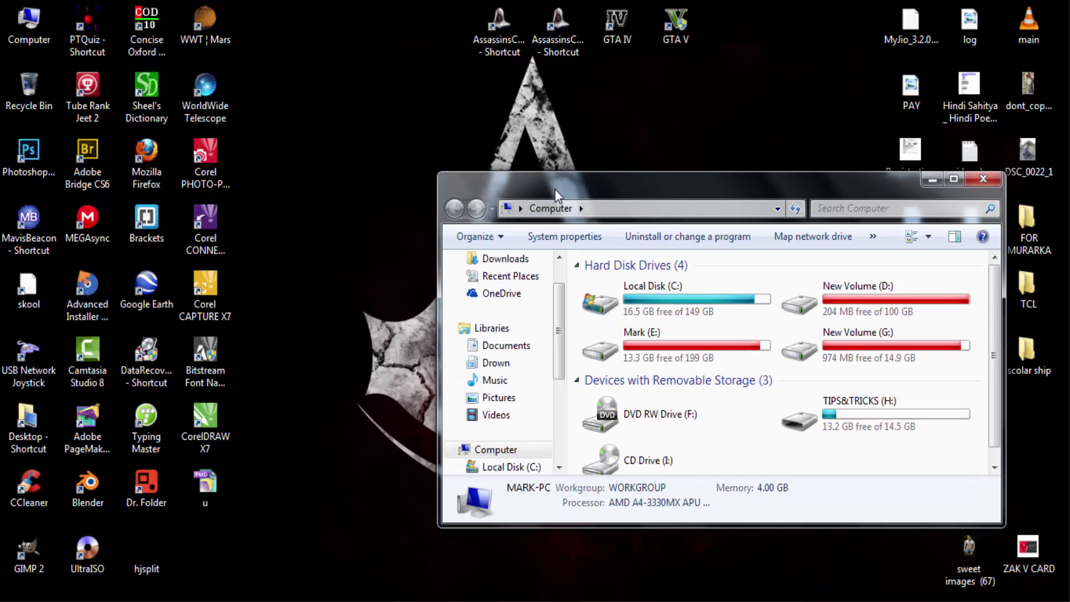
pyautogui.doubleClick(554, 189)
pyautogui.doubleClick(457, 189)
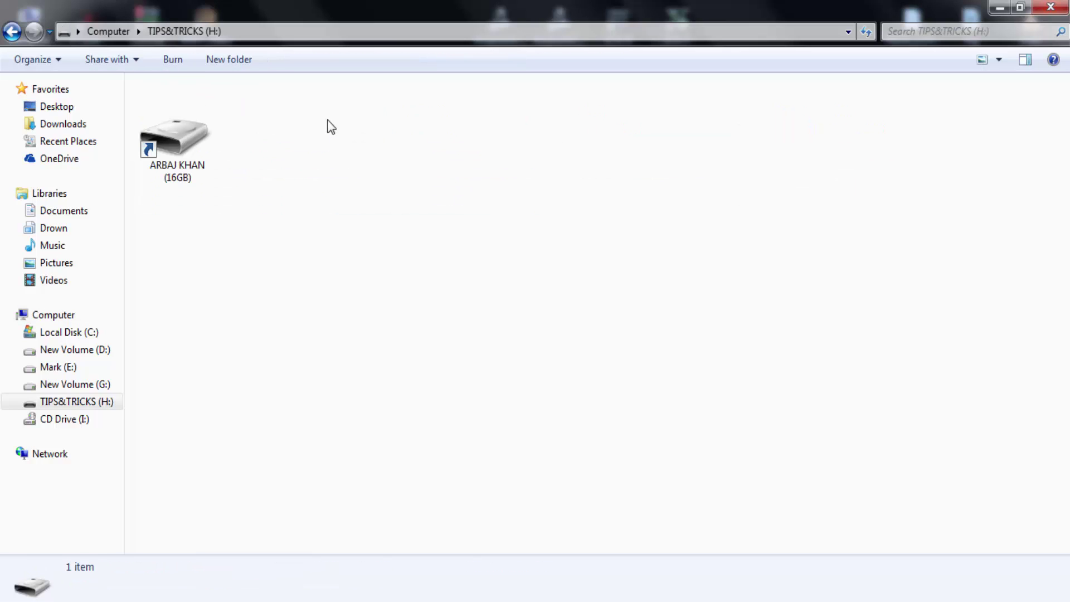
# Step: Try to open the 16GB drive shortcut on TIPS&TRICKS (H:)
pyautogui.moveTo(327, 116)
pyautogui.mouseDown()
pyautogui.moveTo(255, 144)
pyautogui.moveTo(147, 245)
pyautogui.mouseUp()
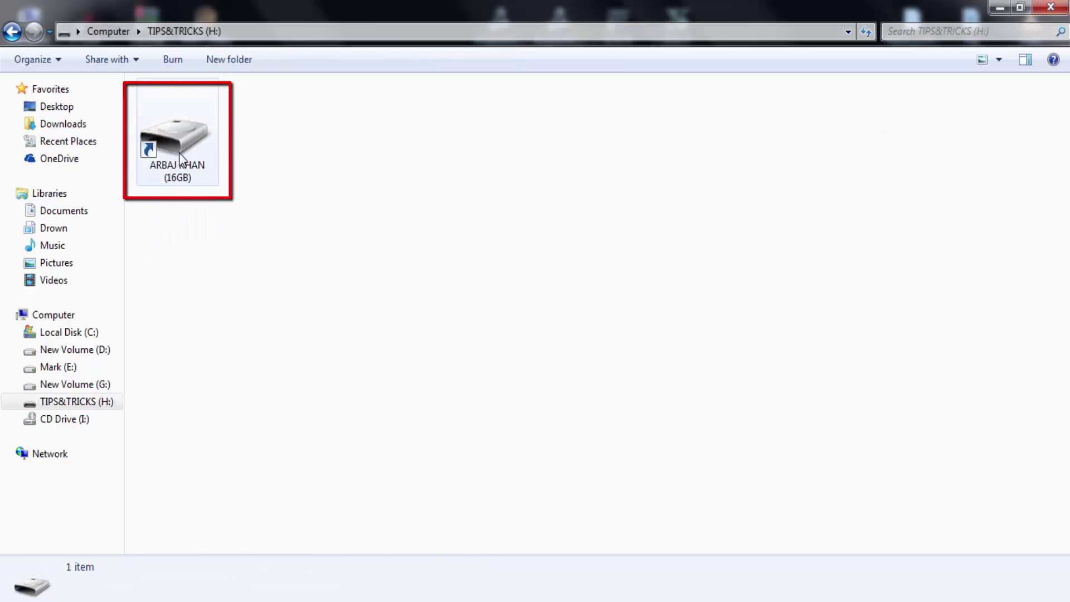
pyautogui.moveTo(291, 141); pyautogui.dragTo(202, 216)
pyautogui.click(265, 195)
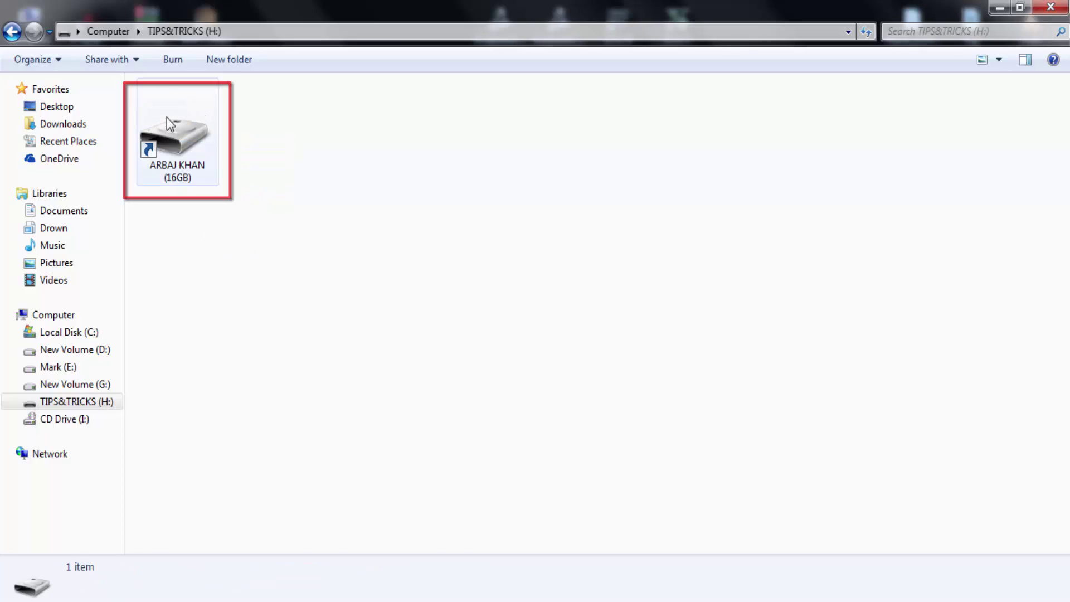
pyautogui.click(180, 145)
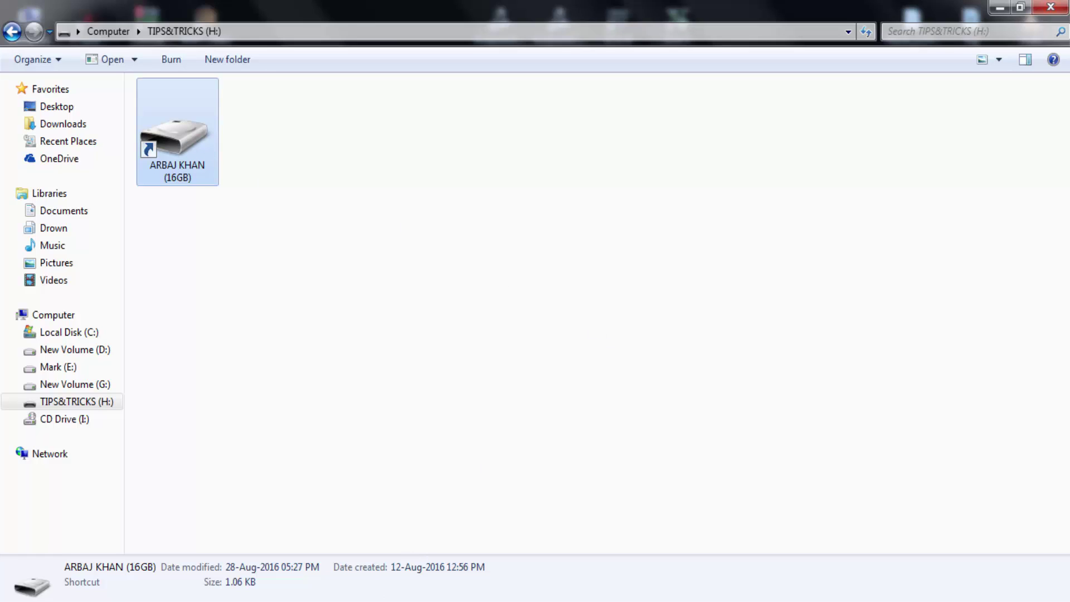
pyautogui.click(689, 388)
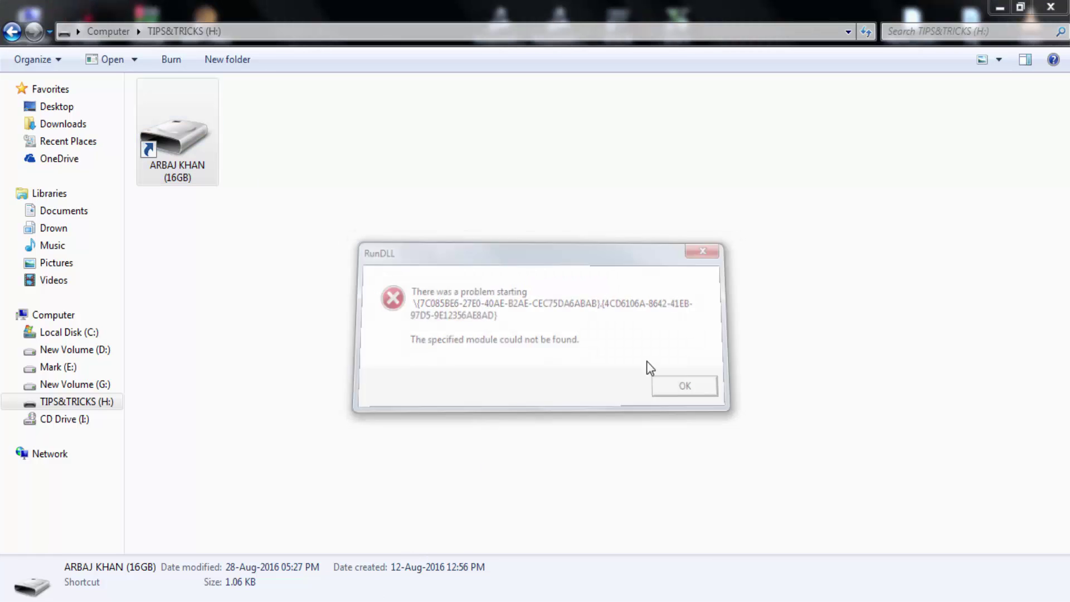
pyautogui.click(366, 169)
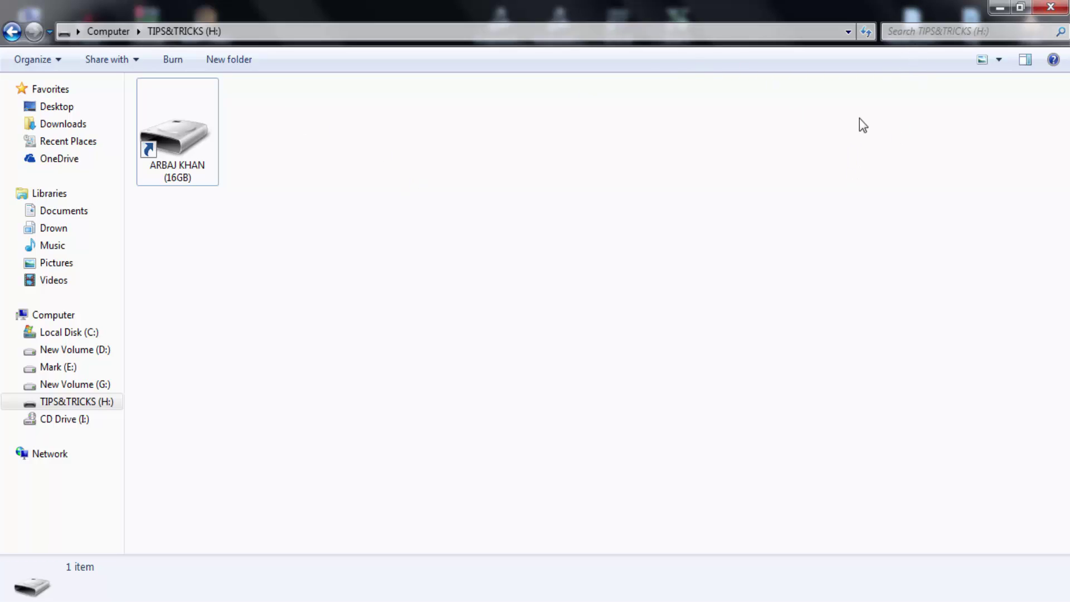
# Step: Search the TIPS&TRICKS (H:) drive for "tips", select the tipsandtricksadda folder, and return to the drive's contents
pyautogui.click(915, 34)
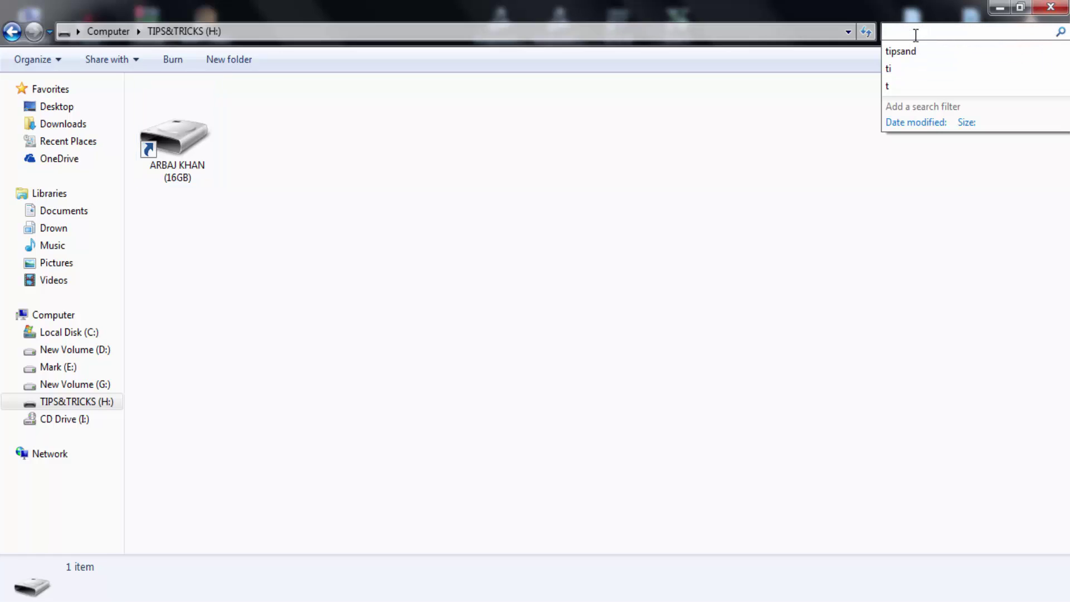
pyautogui.write('tips')
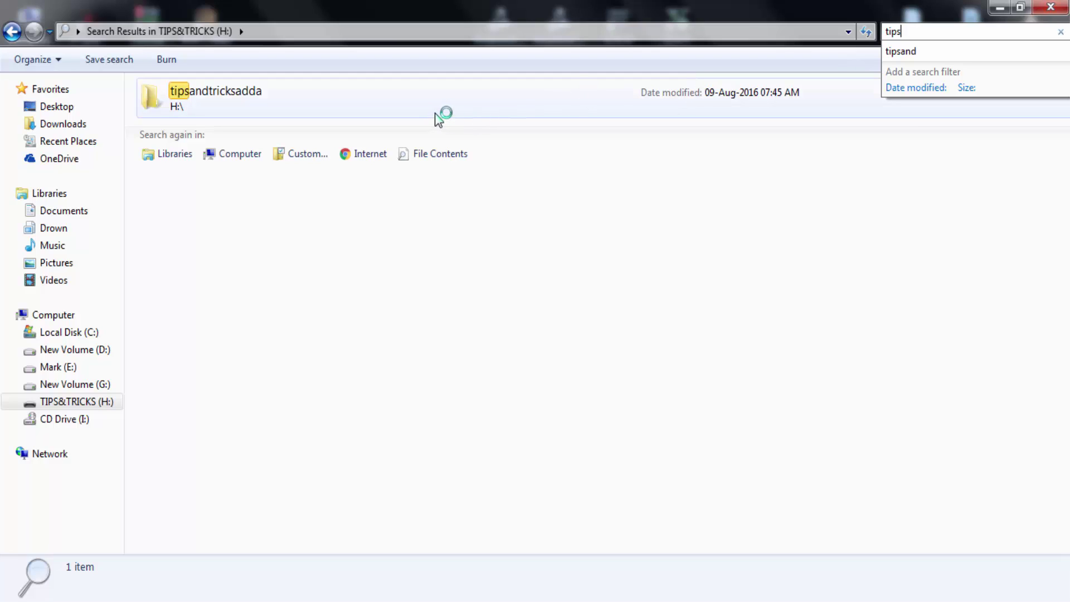
pyautogui.click(435, 113)
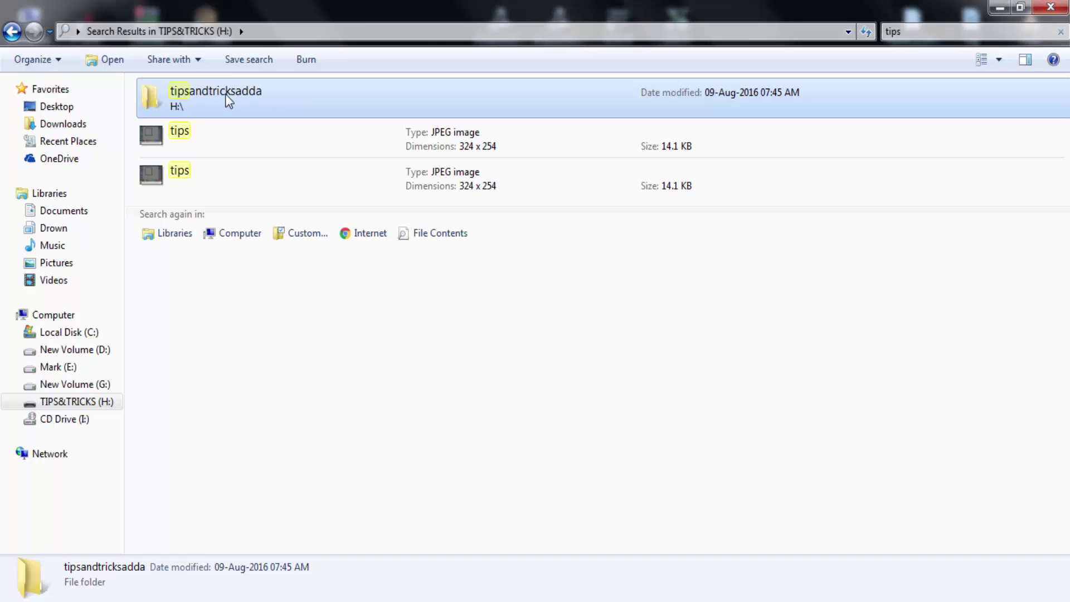
pyautogui.click(12, 31)
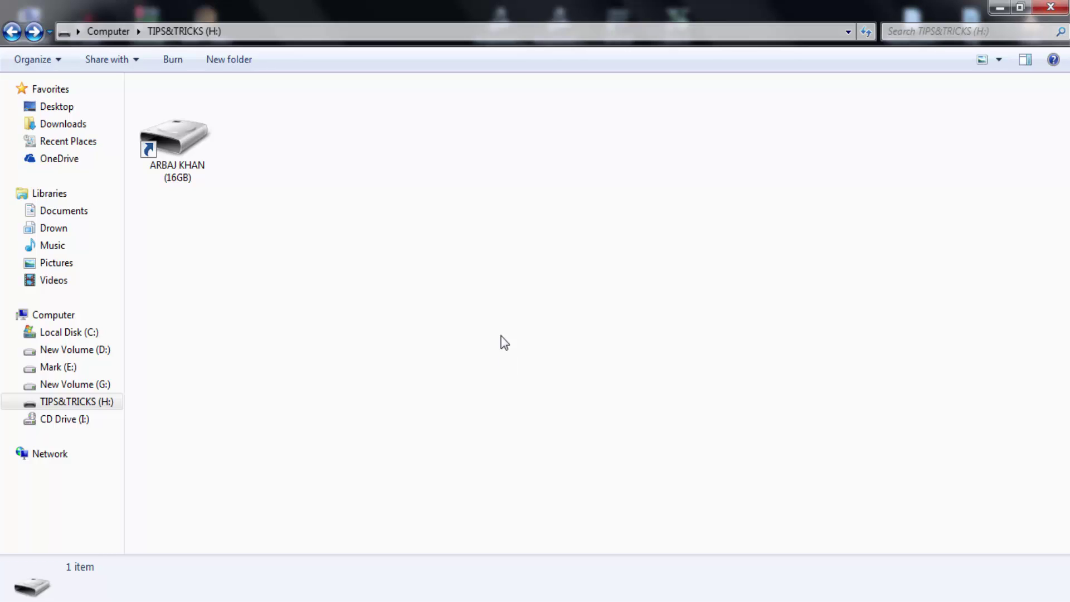
# Step: Compress the whole TIPS&TRICKS (H:) drive into Archive.rar, saved on the desktop
pyautogui.click(12, 31)
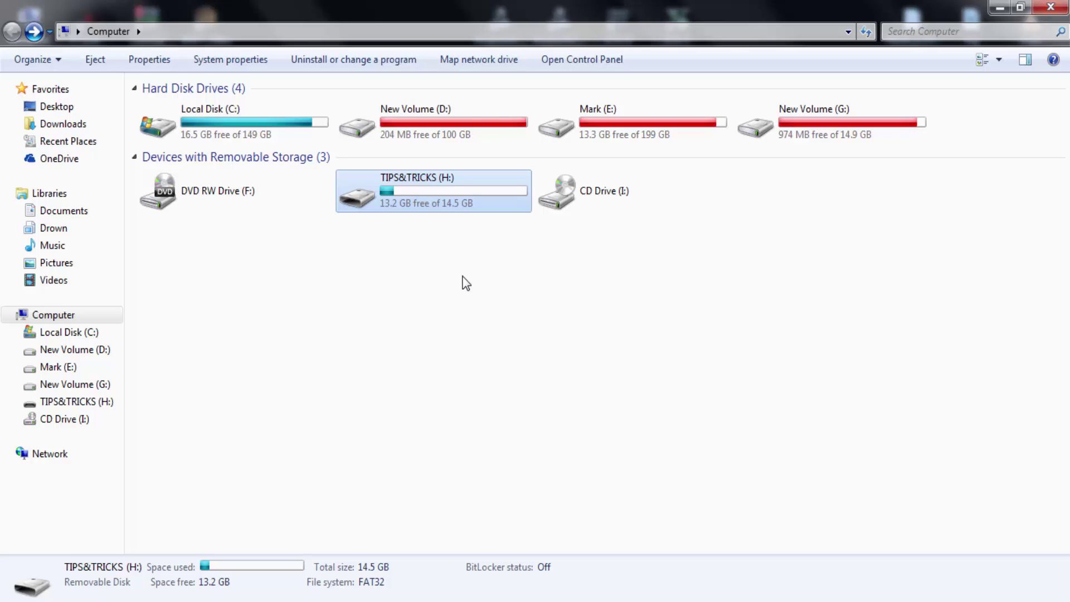
pyautogui.rightClick(434, 195)
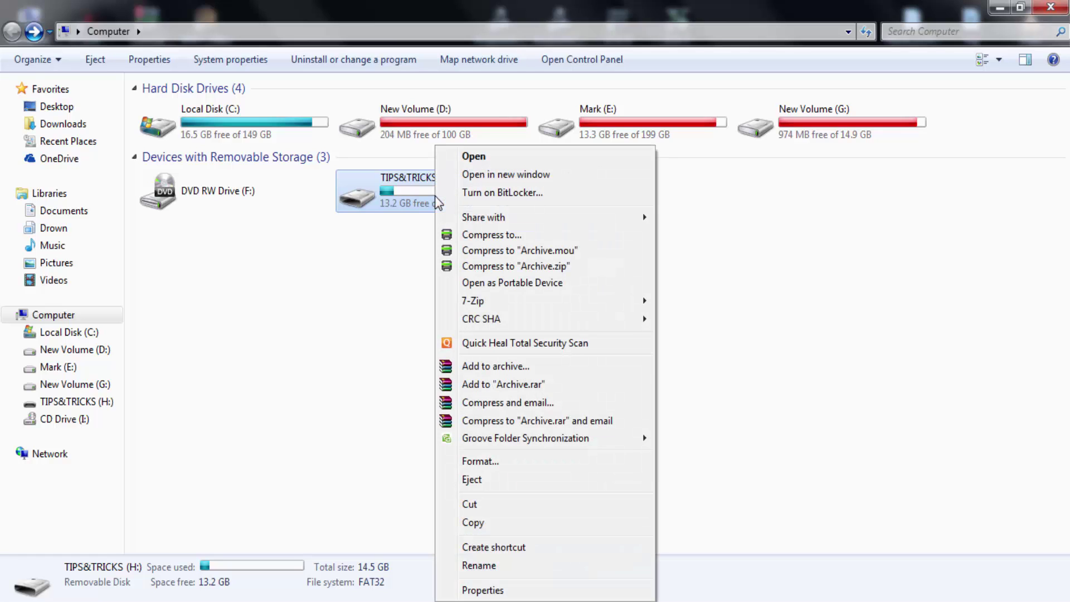
pyautogui.click(514, 369)
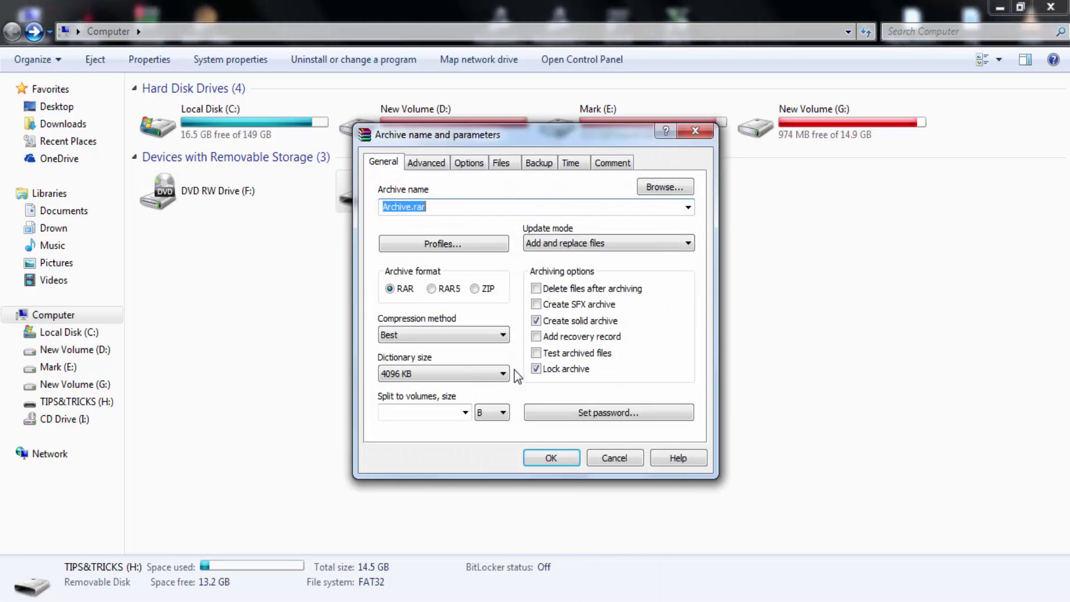
pyautogui.click(658, 194)
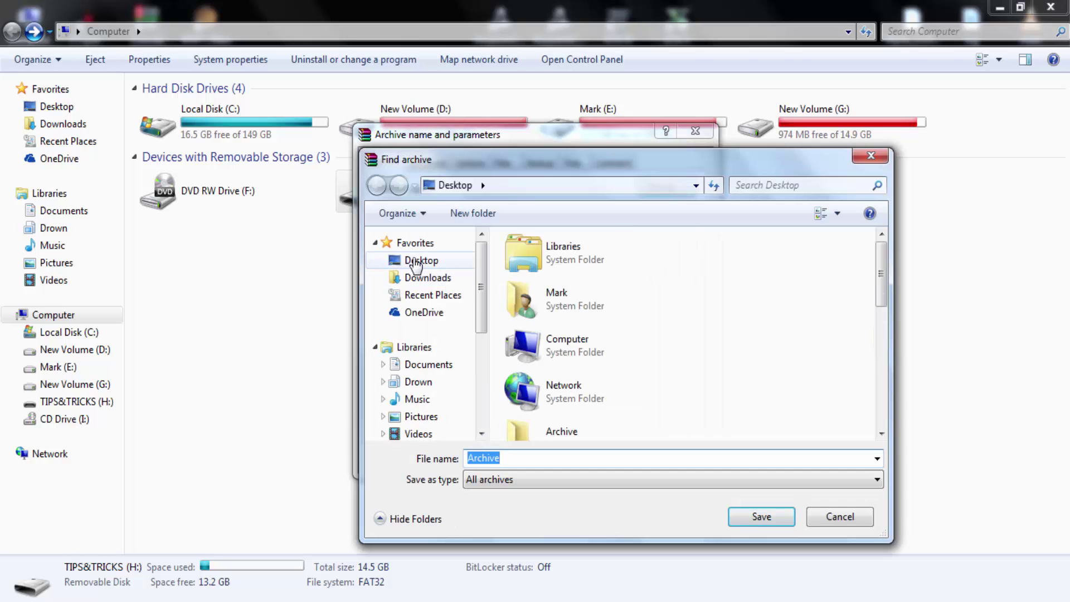
pyautogui.click(745, 513)
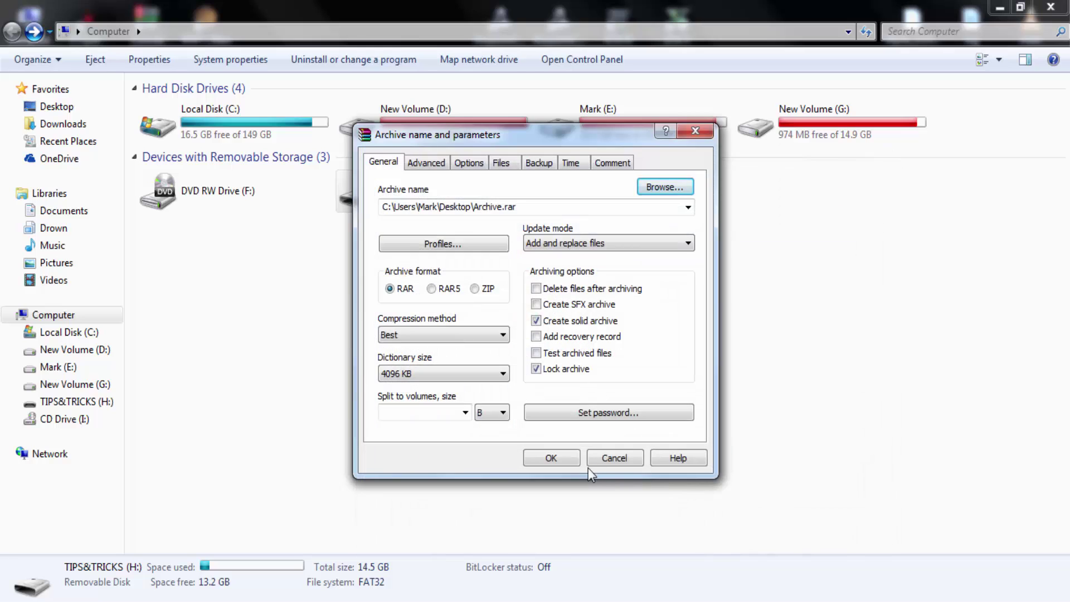
pyautogui.click(567, 459)
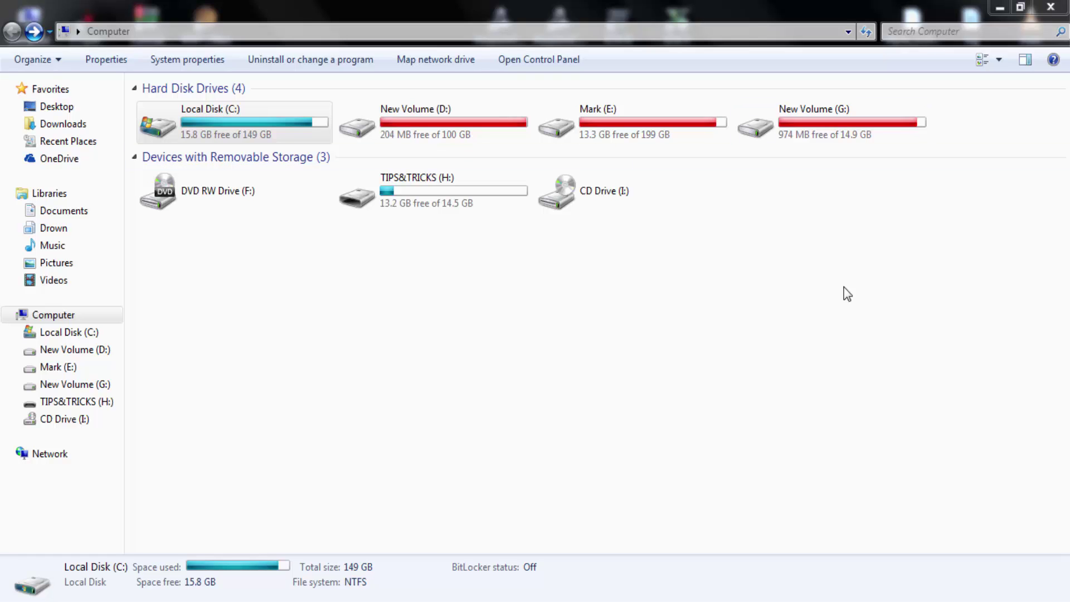
# Step: Move the new Archive file to an empty area of the desktop and open it in WinRAR
pyautogui.press('super+d')
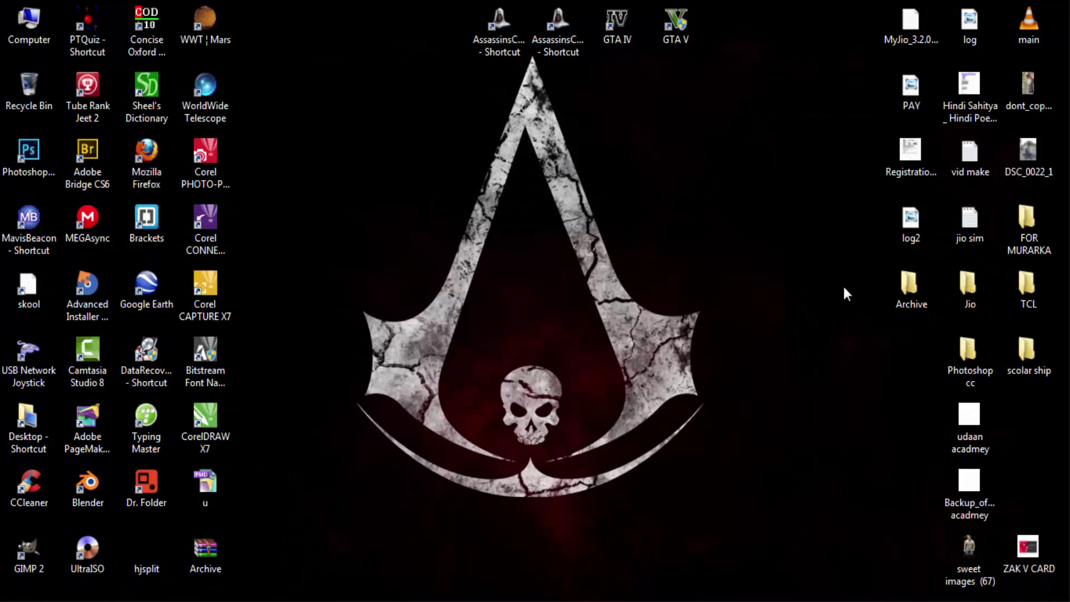
pyautogui.moveTo(205, 550)
pyautogui.mouseDown()
pyautogui.moveTo(773, 202)
pyautogui.moveTo(676, 158)
pyautogui.mouseUp()
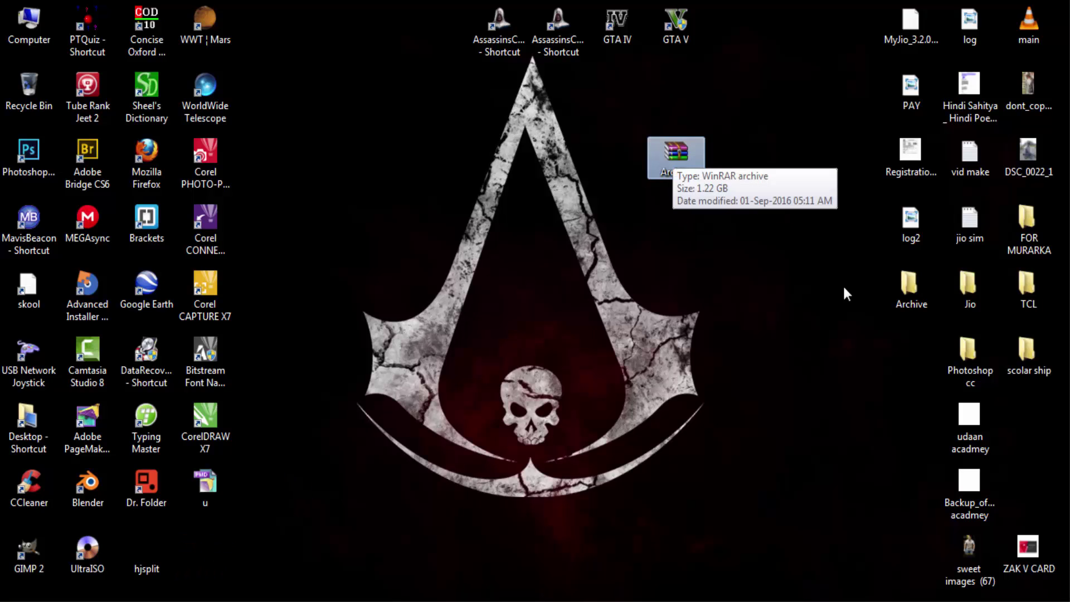
pyautogui.doubleClick(676, 158)
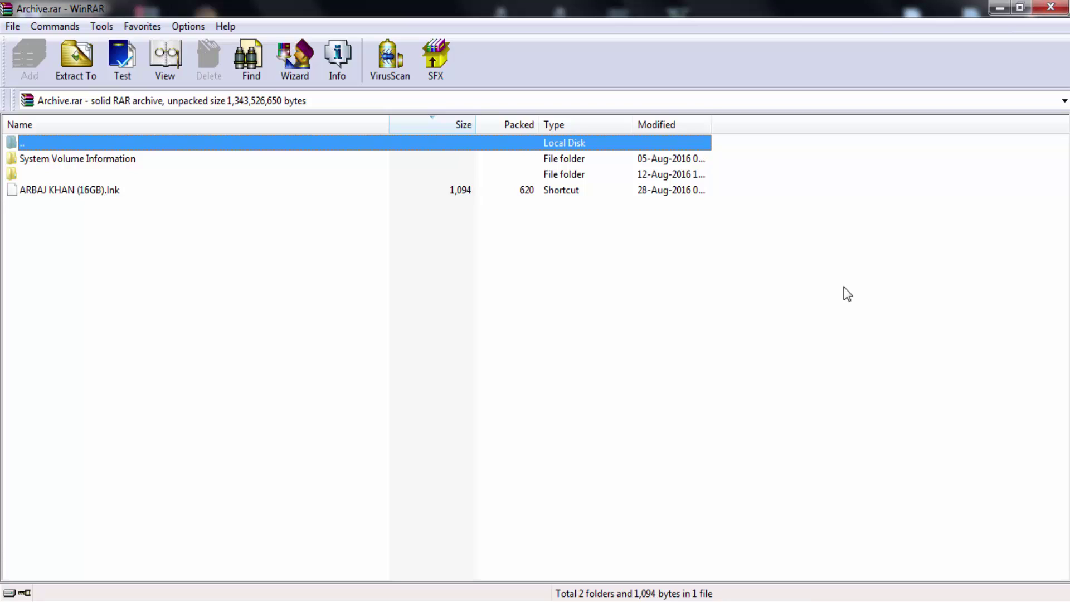
# Step: Open the unnamed folder inside Archive.rar to reach the drive's hidden files
pyautogui.click(70, 190)
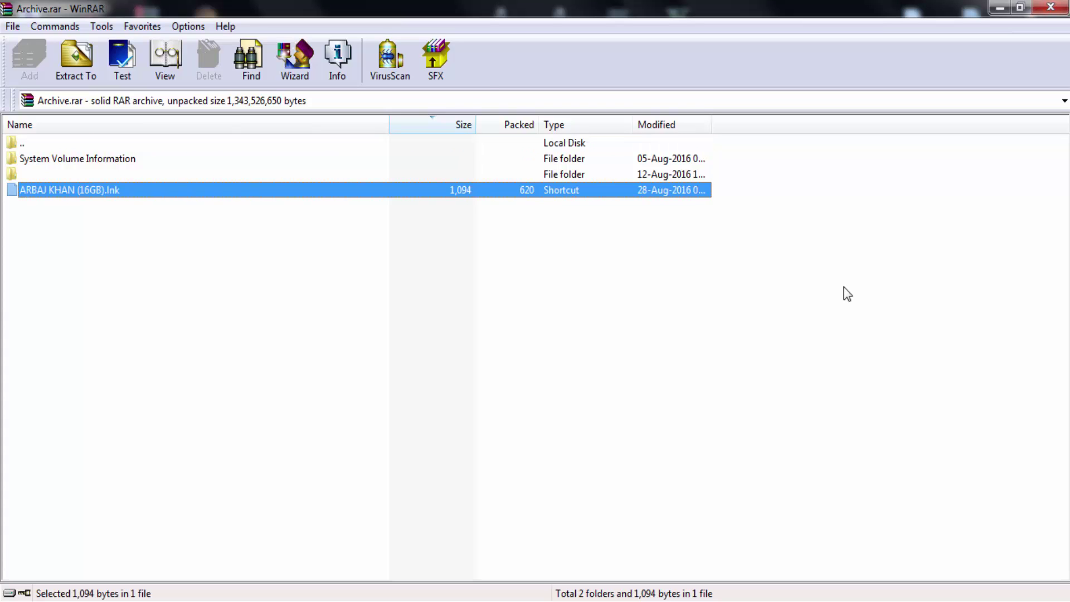
pyautogui.press('Up')
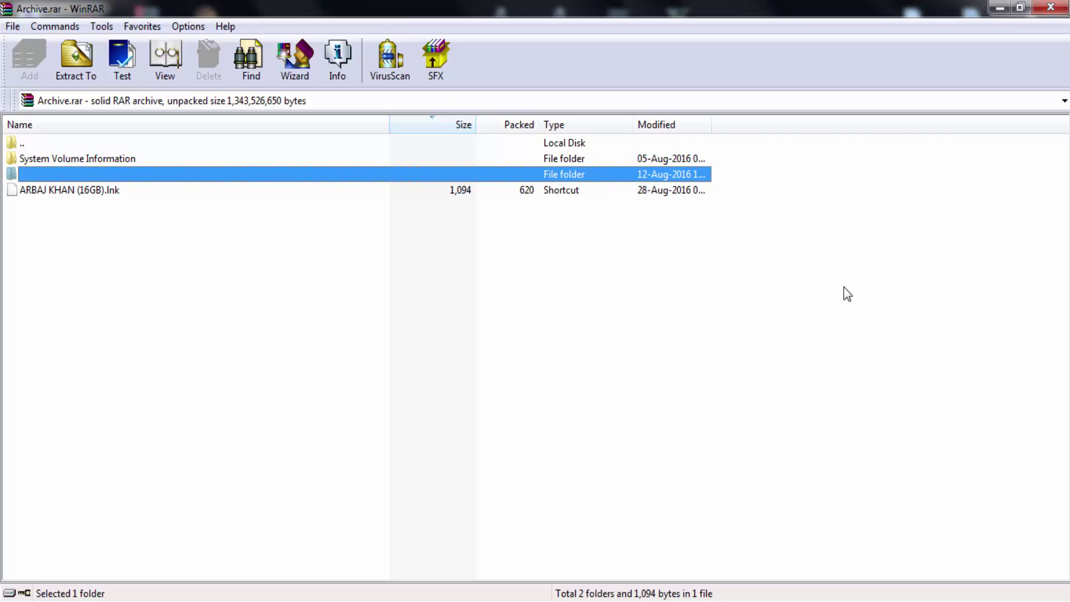
pyautogui.press('Return')
pyautogui.moveTo(63, 353)
pyautogui.mouseDown()
pyautogui.moveTo(61, 154)
pyautogui.moveTo(61, 279)
pyautogui.moveTo(18, 115)
pyautogui.moveTo(34, 158)
pyautogui.mouseUp()
pyautogui.click(847, 293)
pyautogui.moveTo(106, 358)
pyautogui.mouseDown()
pyautogui.moveTo(75, 160)
pyautogui.moveTo(118, 381)
pyautogui.mouseUp()
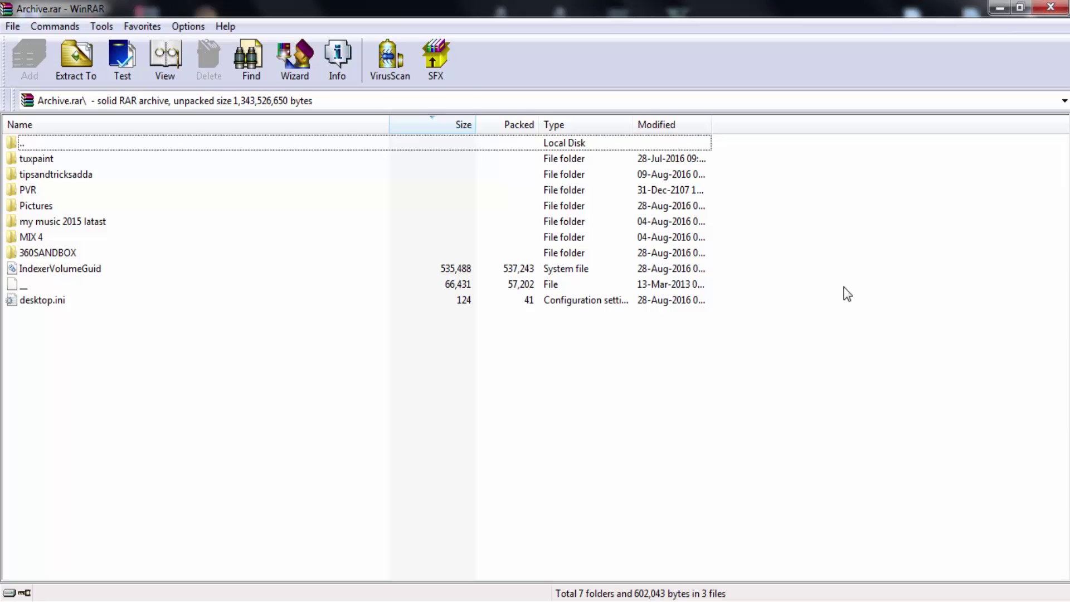
pyautogui.press('BackSpace')
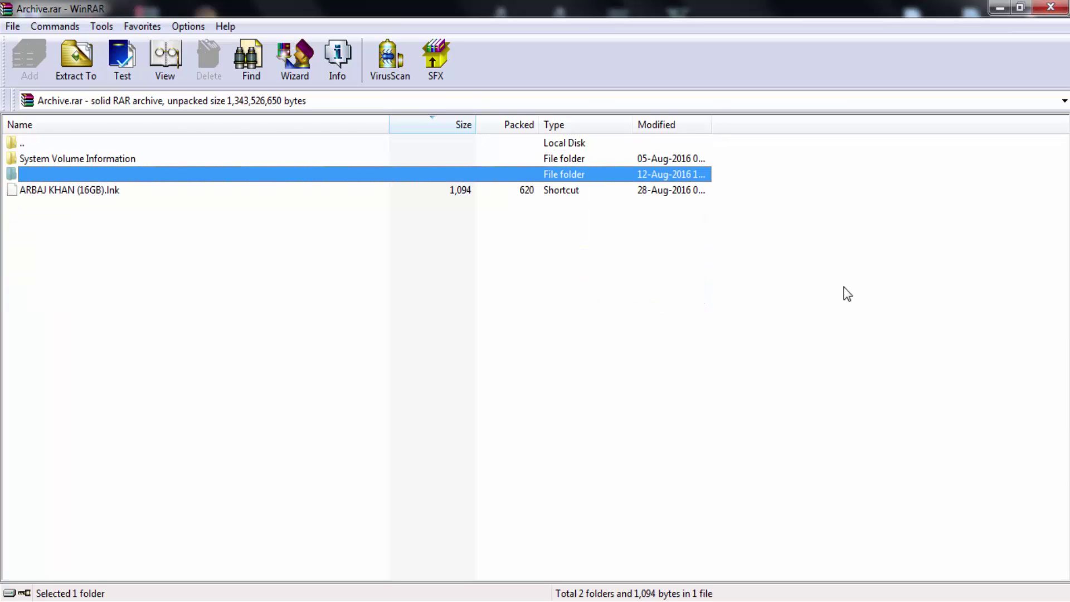
pyautogui.press('Return')
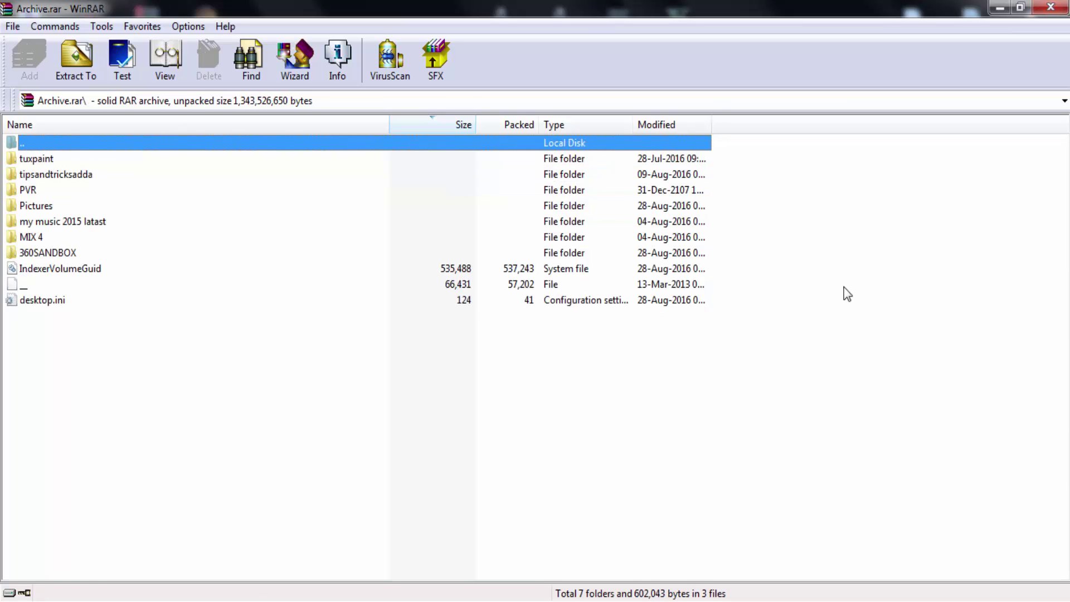
# Step: Extract all the files and folders of the unnamed folder to the Archive folder on the desktop
pyautogui.moveTo(60, 330); pyautogui.dragTo(61, 159)
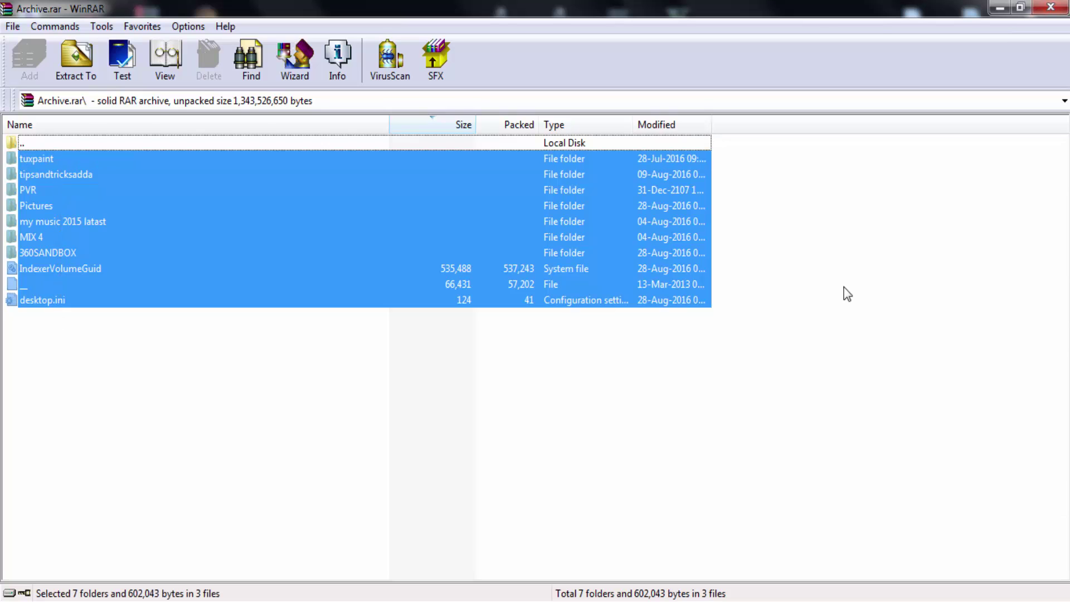
pyautogui.hotkey('alt', 'e')
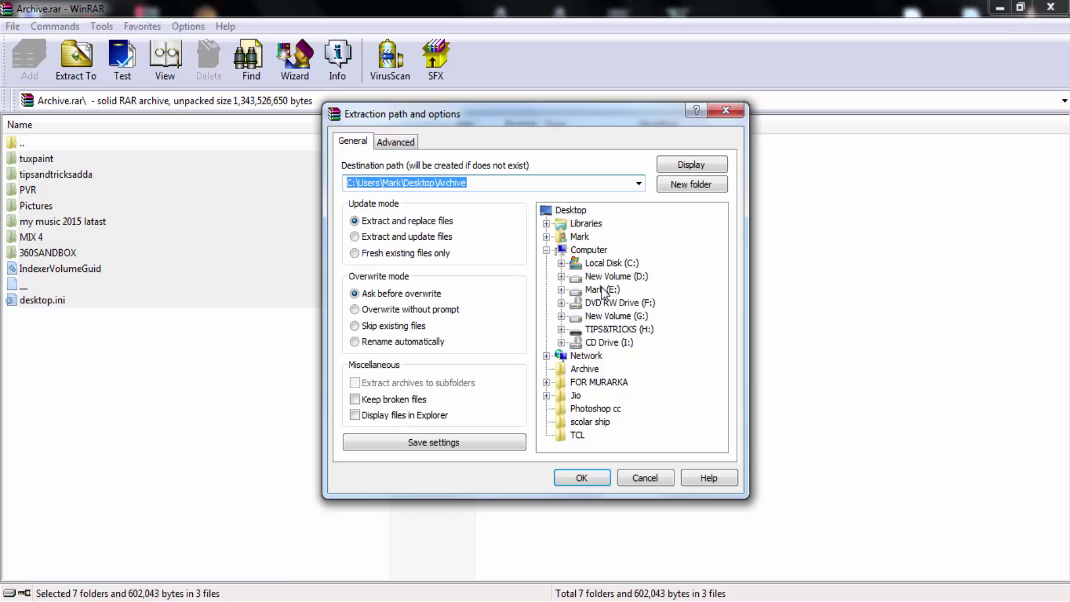
pyautogui.click(563, 210)
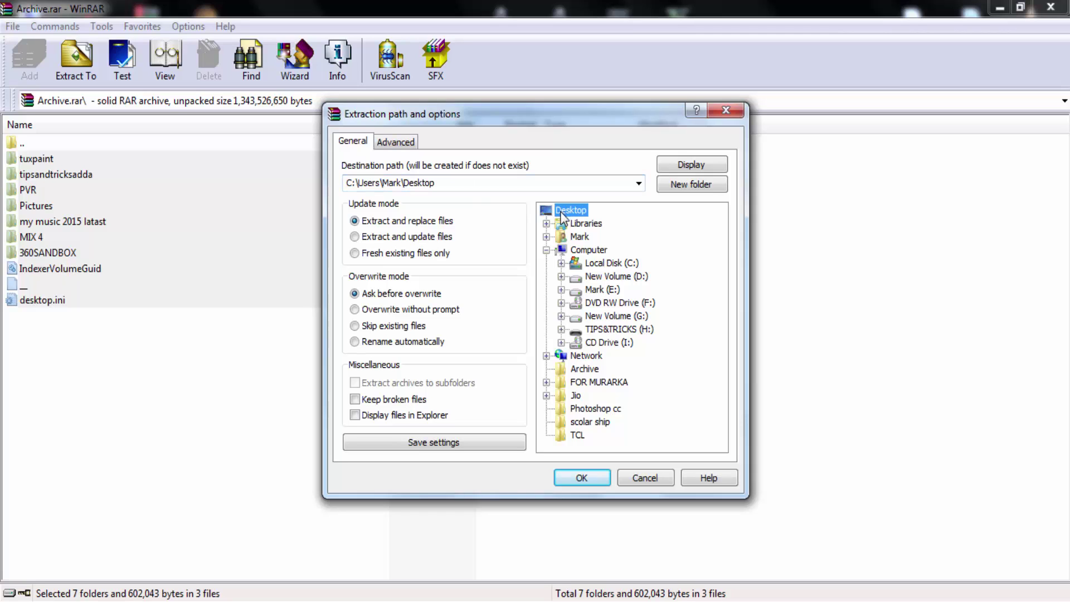
pyautogui.click(577, 370)
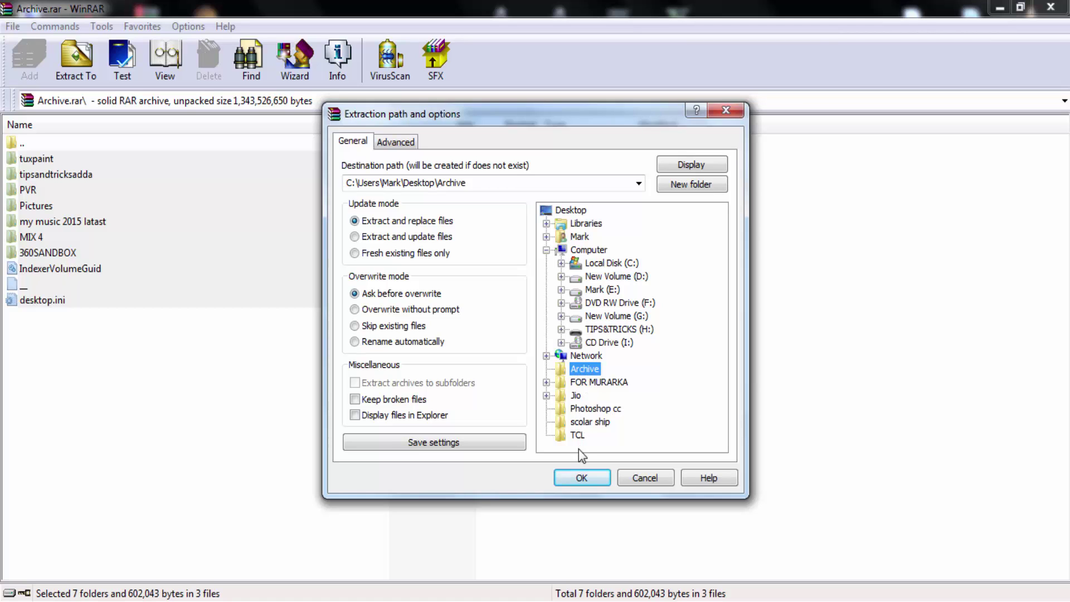
pyautogui.click(578, 480)
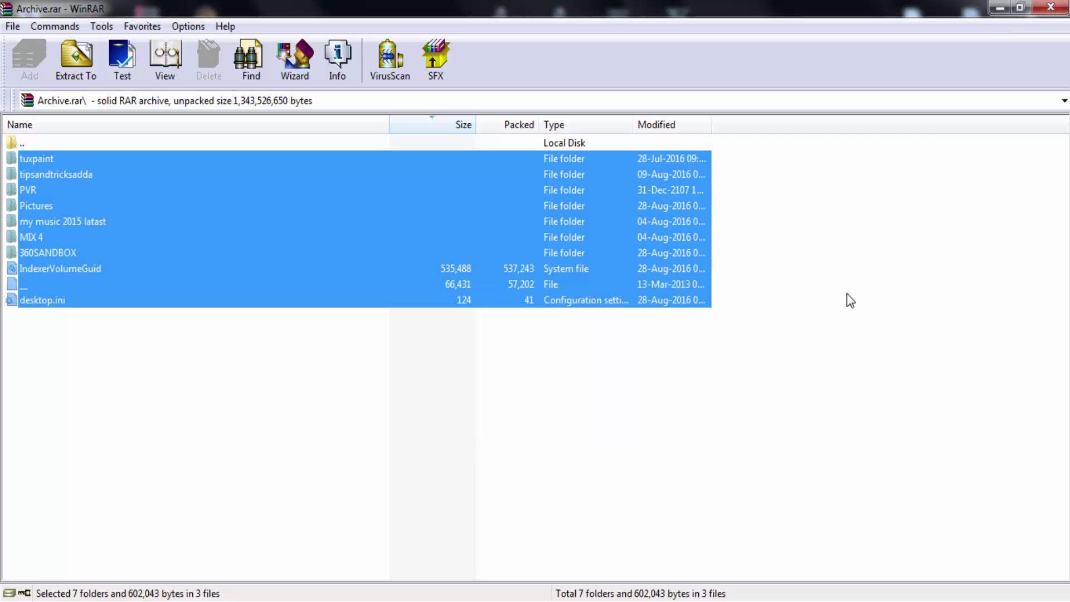
# Step: Close WinRAR and check the combined size of all the extracted items in the desktop's Archive folder through their properties
pyautogui.click(1050, 7)
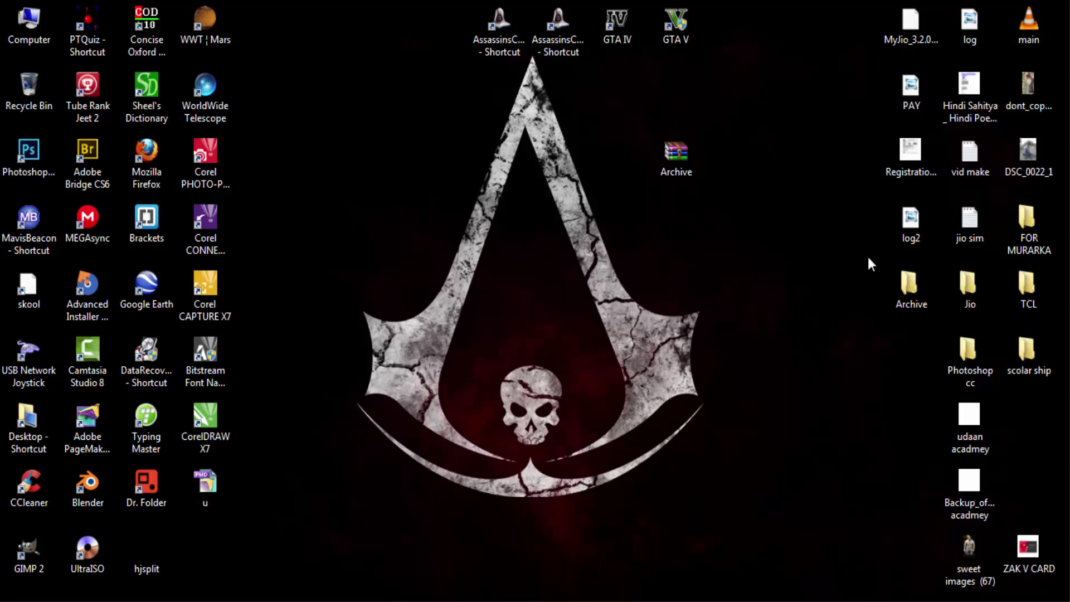
pyautogui.doubleClick(899, 291)
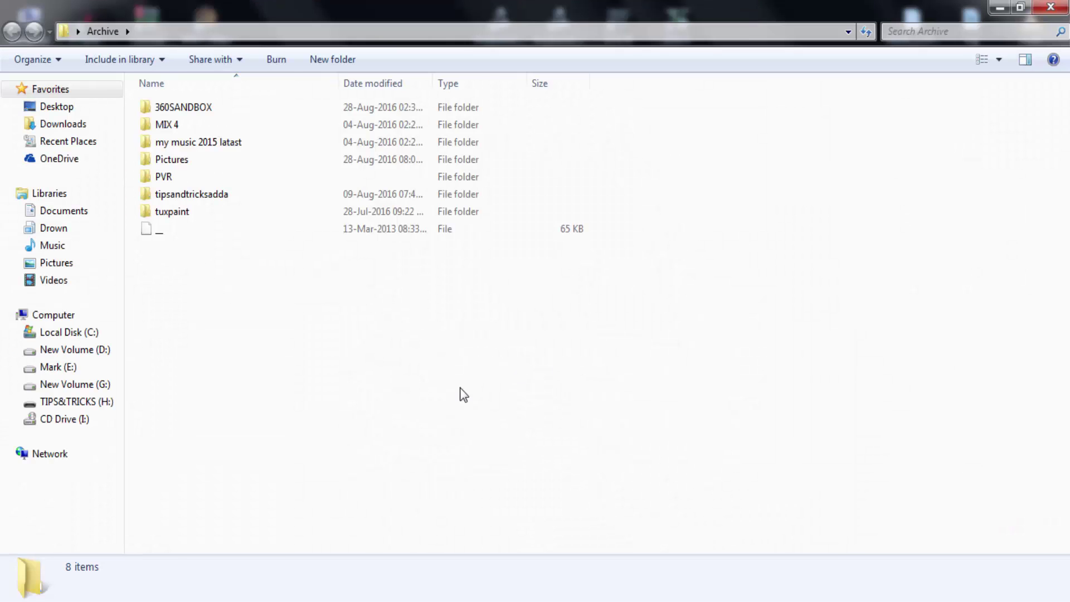
pyautogui.moveTo(239, 299); pyautogui.dragTo(233, 105)
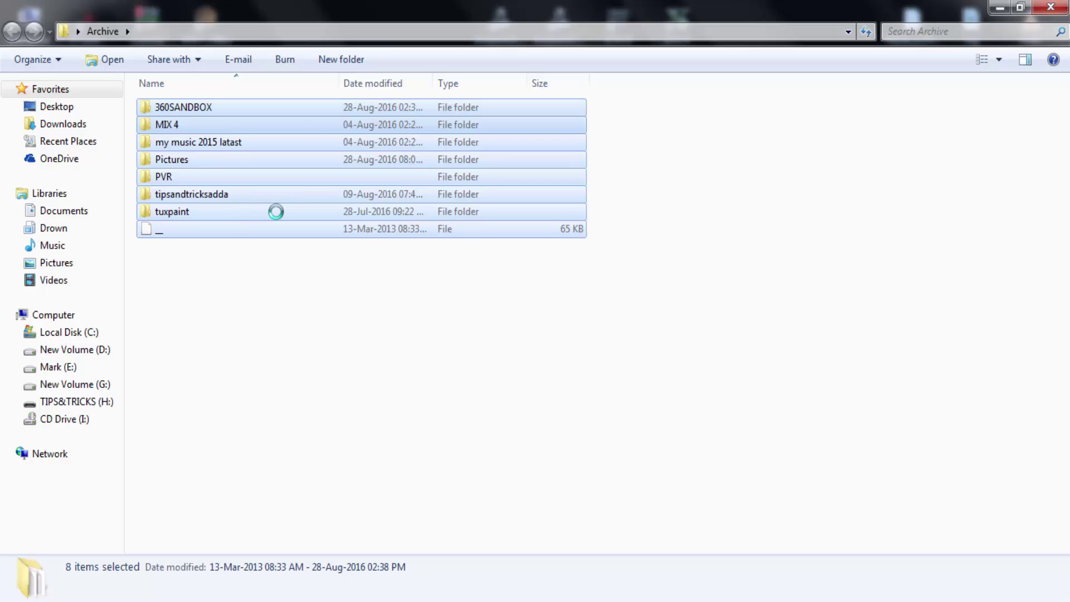
pyautogui.rightClick(233, 212)
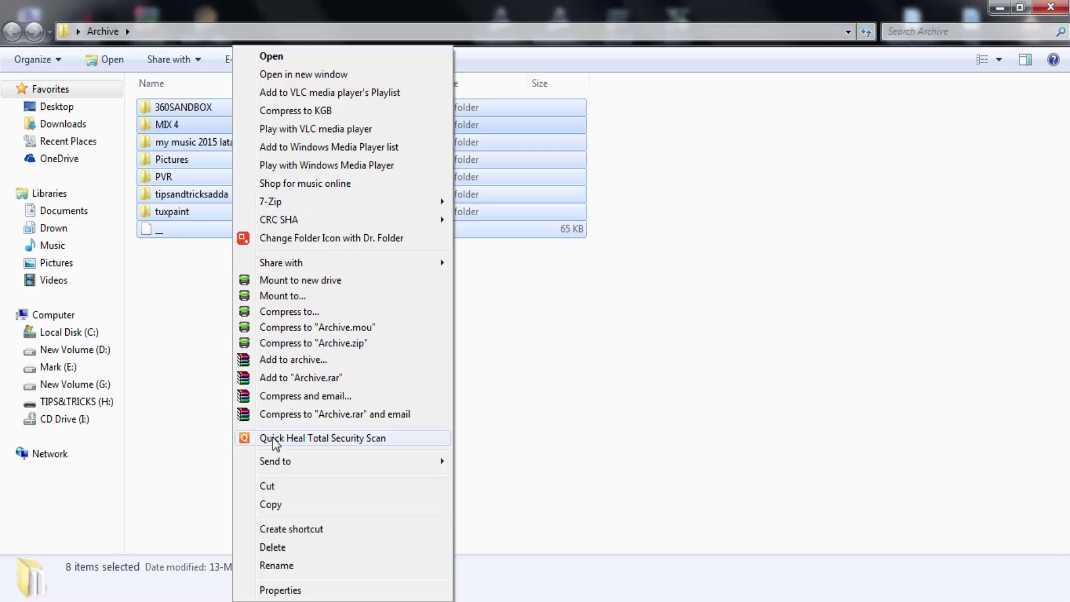
pyautogui.click(280, 589)
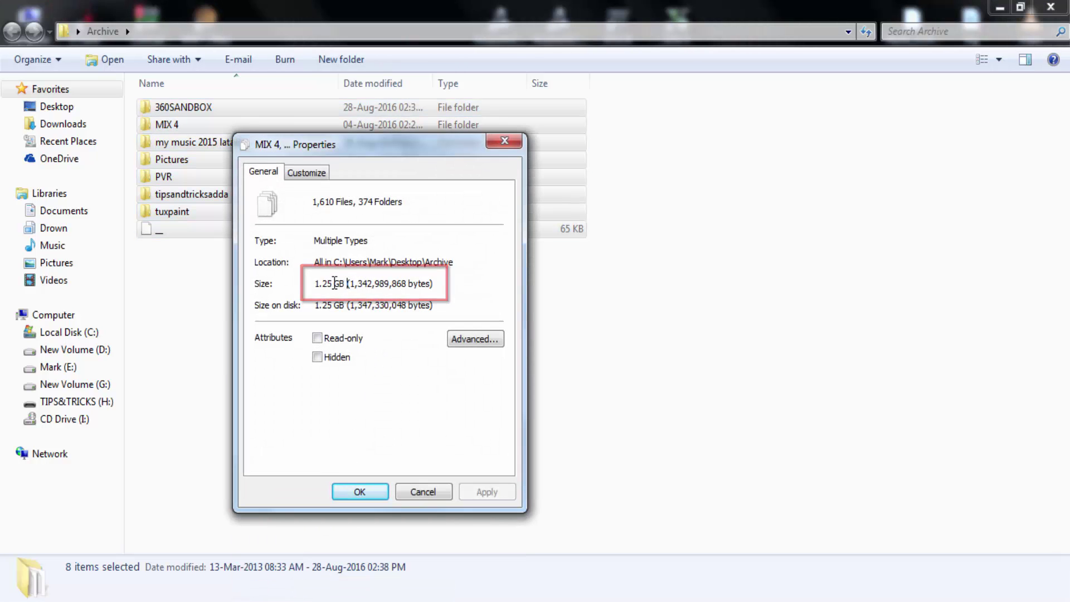
pyautogui.moveTo(347, 283); pyautogui.dragTo(311, 283)
pyautogui.click(504, 141)
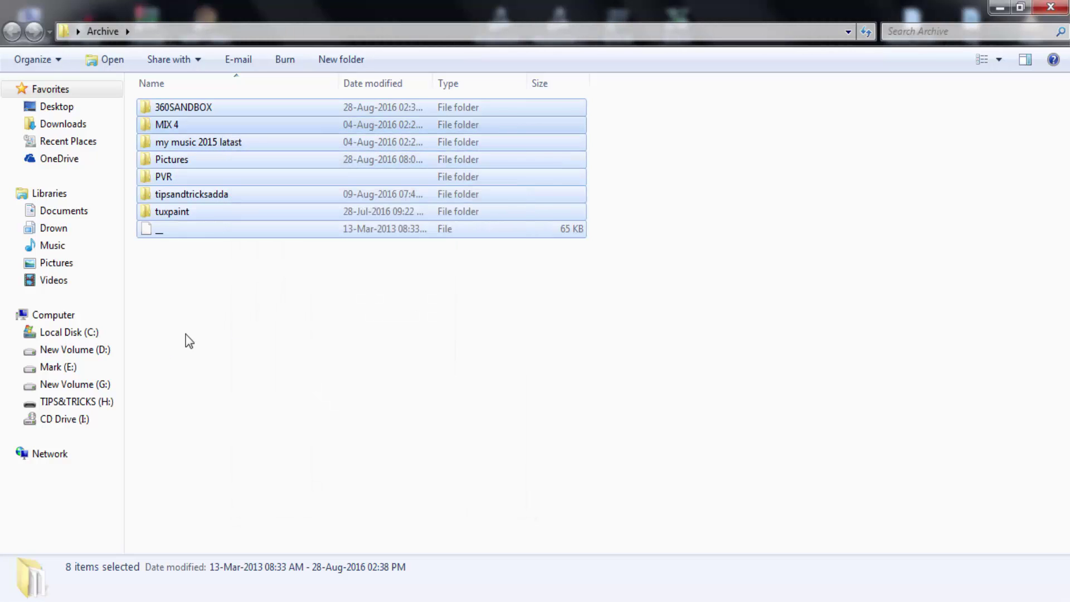
# Step: Examine the used and free space of the TIPS&TRICKS (H:) drive in Computer, and minimize the window
pyautogui.click(95, 312)
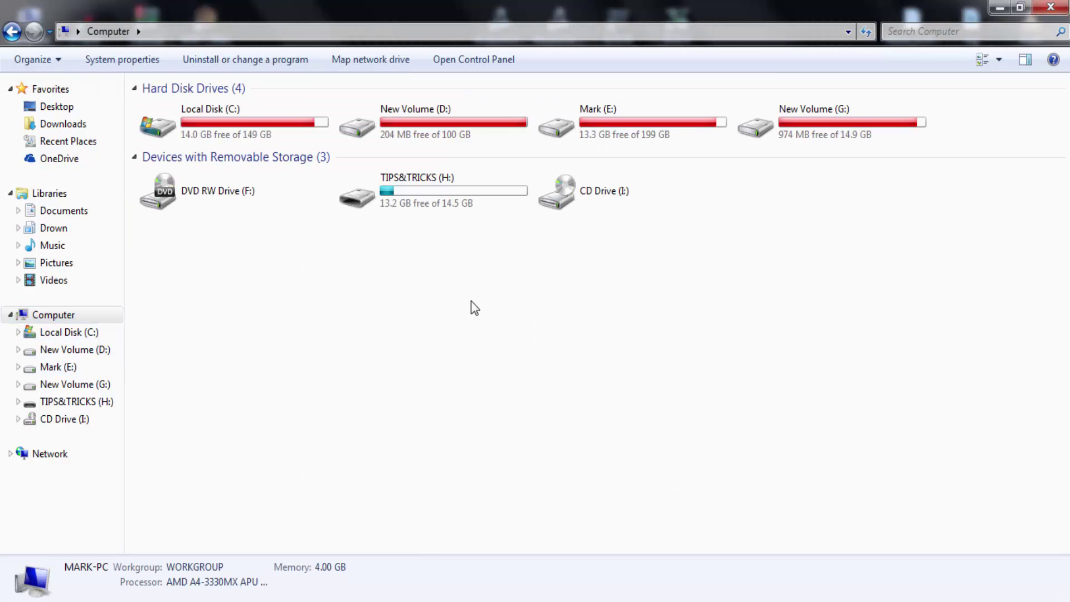
pyautogui.click(443, 210)
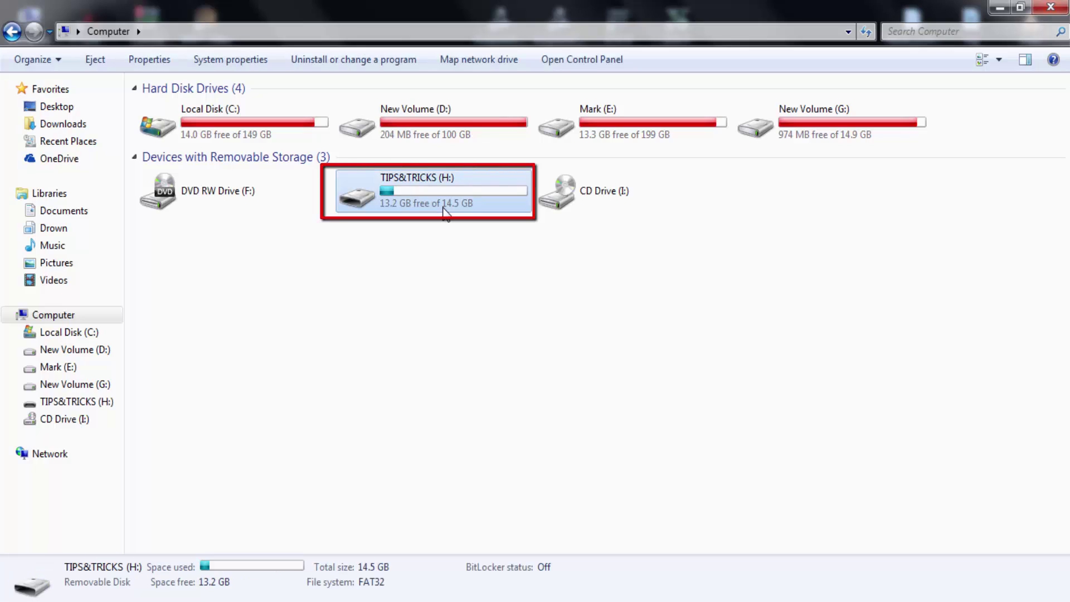
pyautogui.click(453, 243)
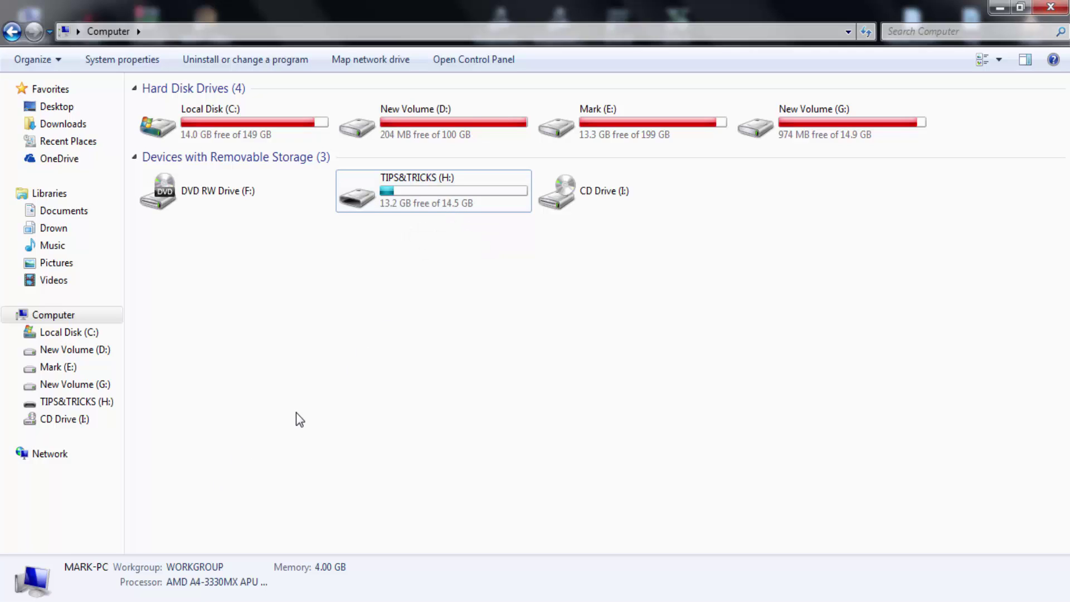
pyautogui.moveTo(207, 546)
pyautogui.click(480, 175)
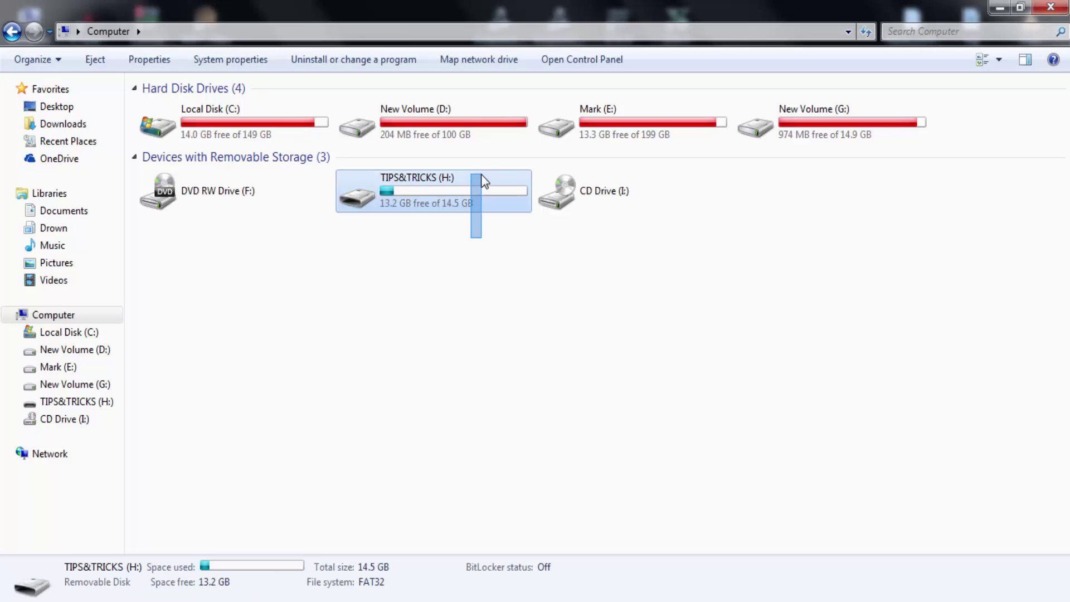
pyautogui.click(729, 273)
pyautogui.click(1000, 6)
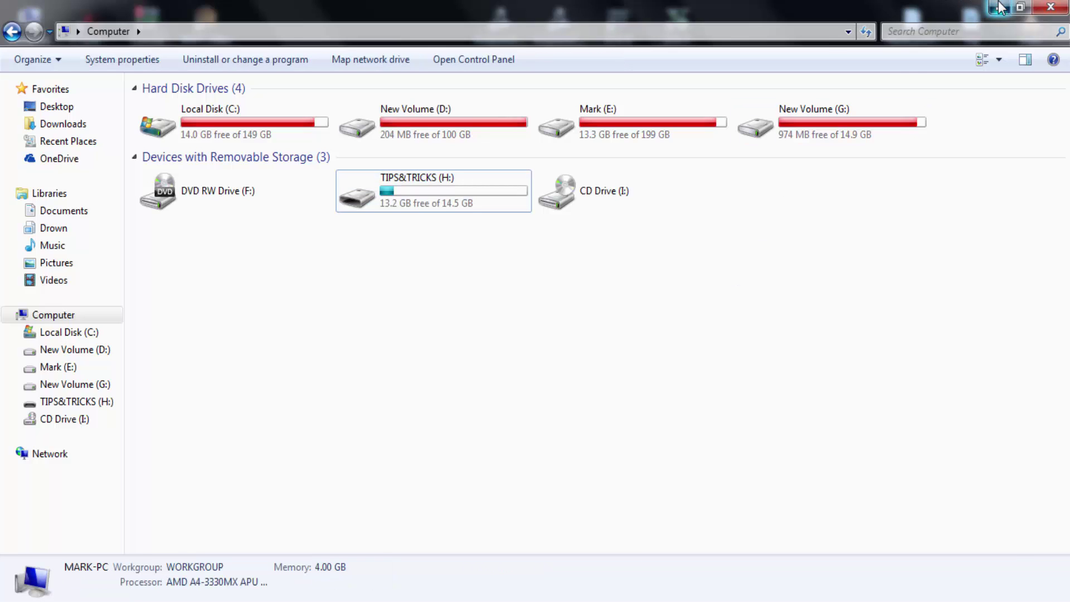